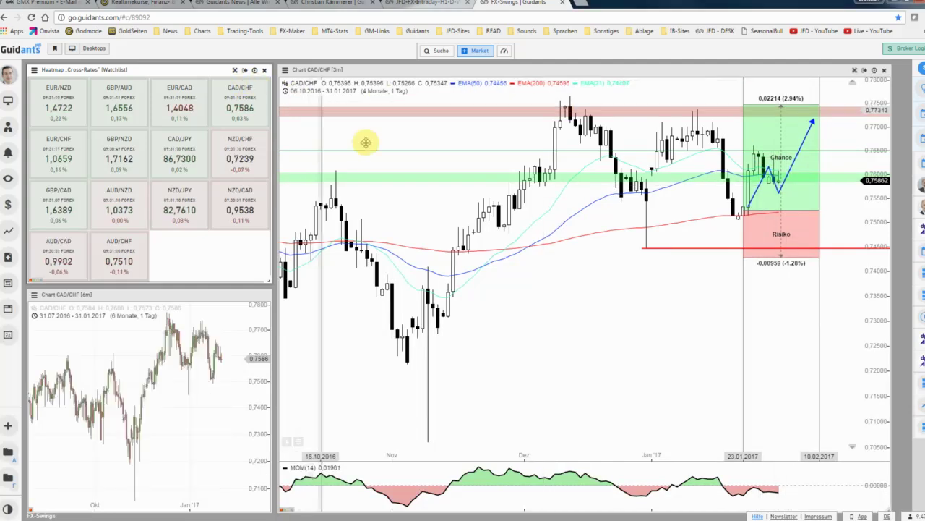
Step: Maximize the chart and draw a Rote Linie trendline descending from the January high across recent candles
{"action": "mouse_move", "coordinate": [727, 99]}
{"action": "left_click", "coordinate": [855, 73]}
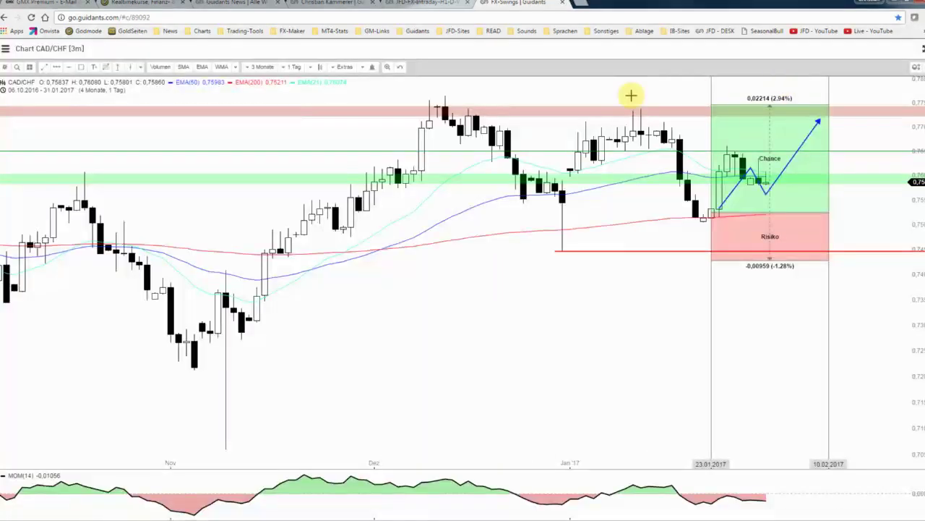
{"action": "left_click", "coordinate": [44, 67]}
{"action": "left_click", "coordinate": [574, 109]}
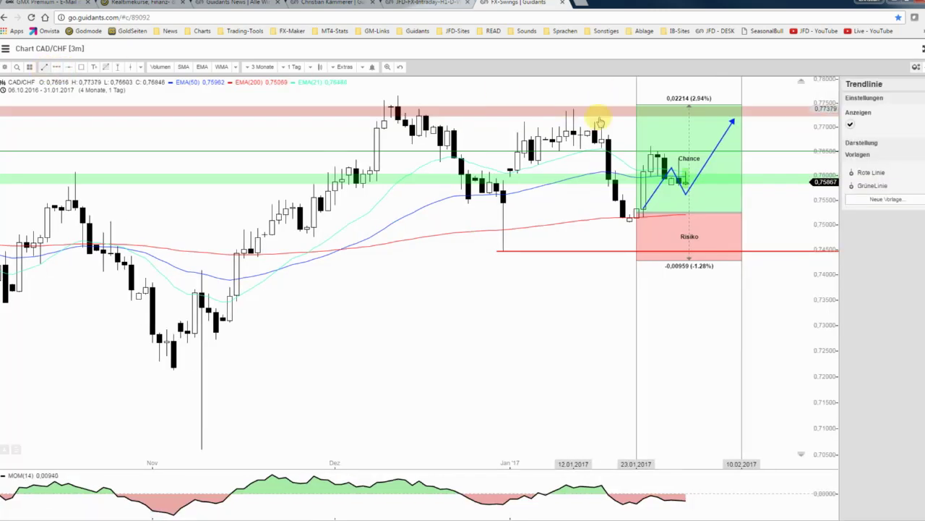
{"action": "left_click", "coordinate": [727, 183]}
{"action": "left_click", "coordinate": [870, 172]}
{"action": "left_click_drag", "start_coordinate": [613, 130], "coordinate": [603, 128]}
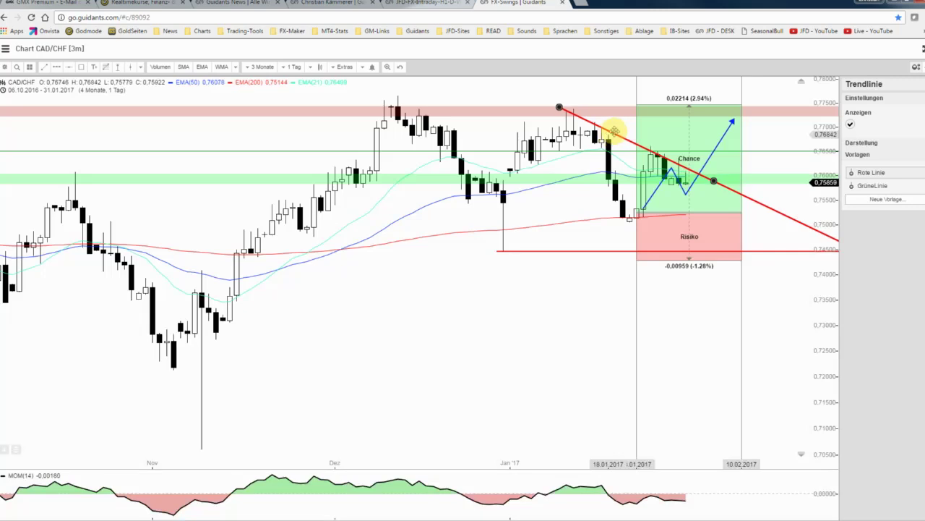
{"action": "left_click", "coordinate": [626, 129]}
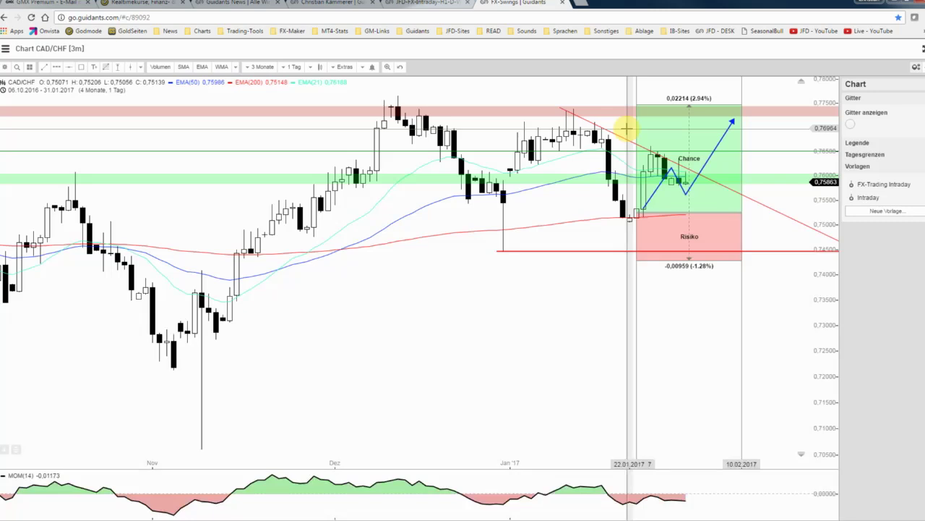
Step: Stretch the price scale, raise the blue path's arrow tip slightly, and move the seasonality window up
{"action": "scroll", "coordinate": [626, 129], "scroll_direction": "up", "scroll_amount": 1}
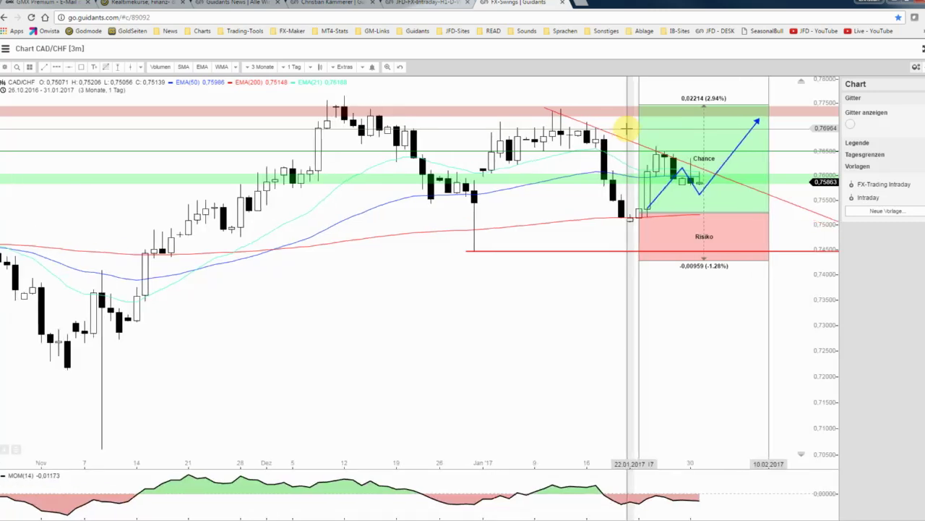
{"action": "scroll", "coordinate": [626, 129], "scroll_direction": "down", "scroll_amount": 3}
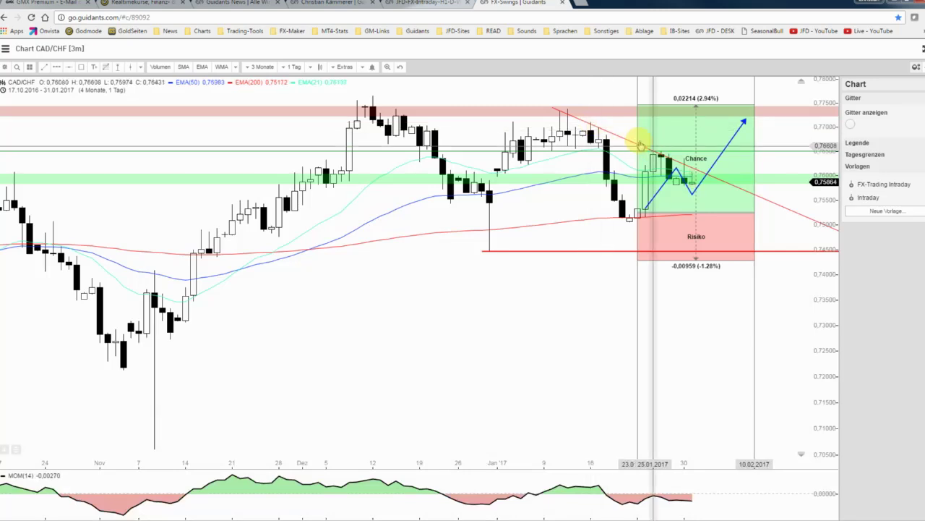
{"action": "scroll", "coordinate": [640, 145], "scroll_direction": "up", "scroll_amount": 1}
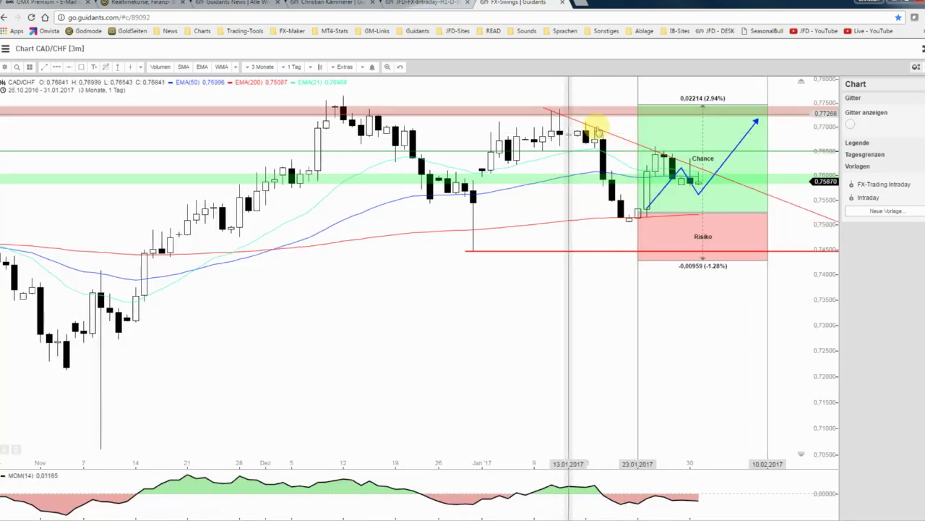
{"action": "scroll", "coordinate": [609, 134], "scroll_direction": "down", "scroll_amount": 1}
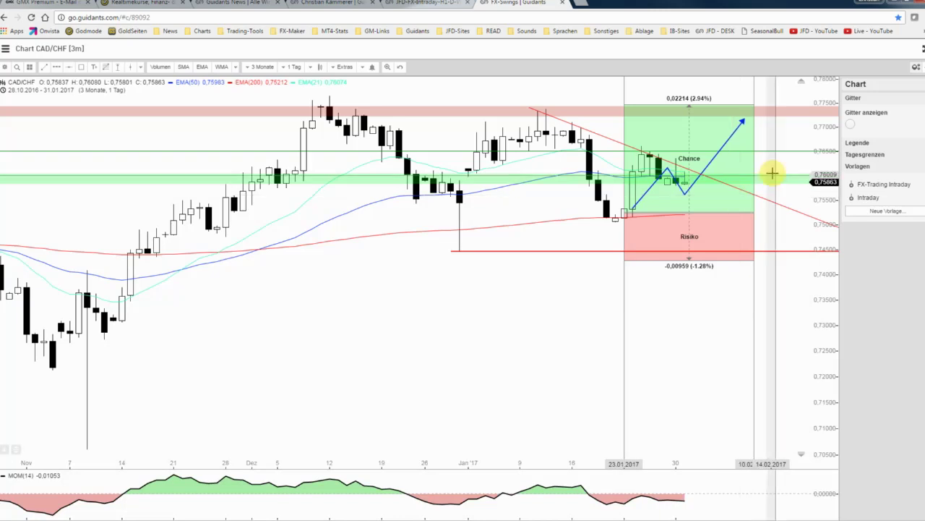
{"action": "scroll", "coordinate": [762, 195], "scroll_direction": "up", "scroll_amount": 1}
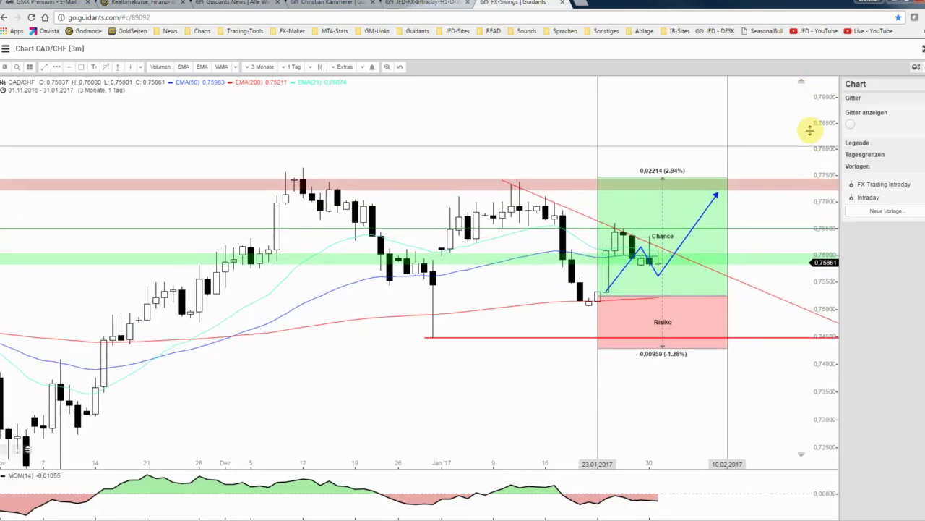
{"action": "left_click_drag", "start_coordinate": [816, 130], "coordinate": [791, 96]}
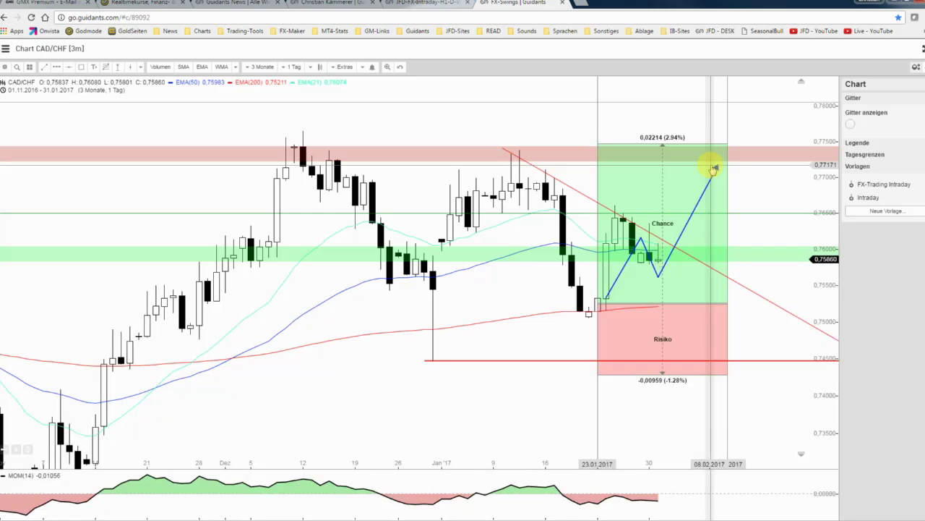
{"action": "left_click_drag", "start_coordinate": [712, 172], "coordinate": [719, 161]}
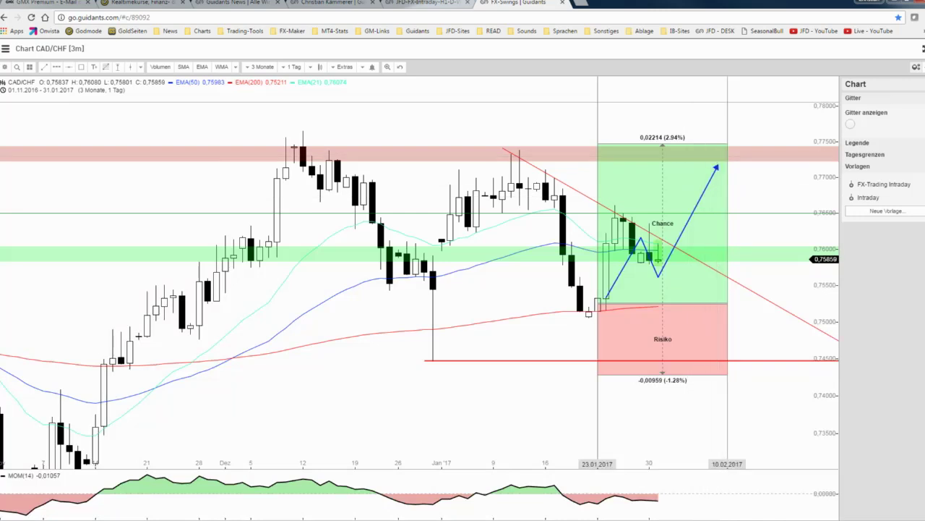
{"action": "left_click_drag", "start_coordinate": [114, 325], "coordinate": [137, 232]}
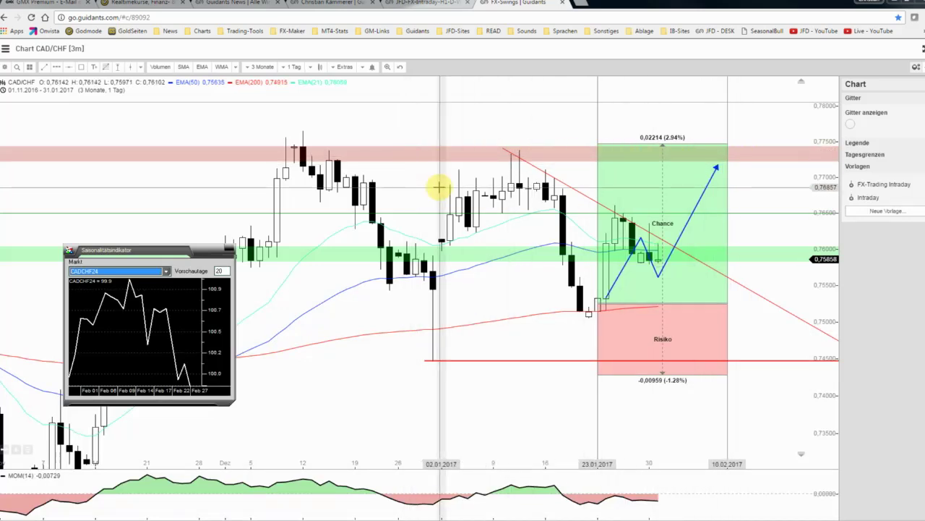
Step: Zoom out to over a year of CAD/CHF history, then back in to about three months
{"action": "scroll", "coordinate": [439, 187], "scroll_direction": "down", "scroll_amount": 5}
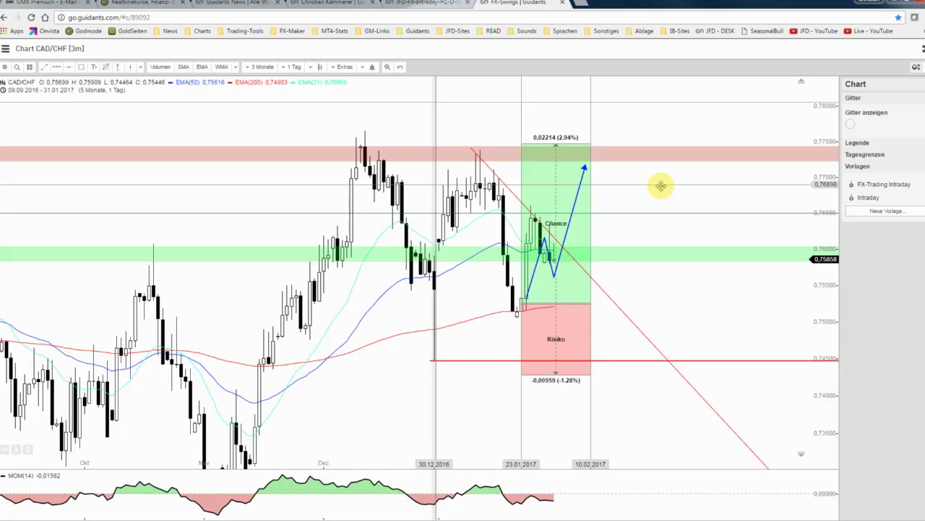
{"action": "scroll", "coordinate": [661, 185], "scroll_direction": "down", "scroll_amount": 2}
{"action": "scroll", "coordinate": [661, 185], "scroll_direction": "down", "scroll_amount": 2}
{"action": "scroll", "coordinate": [660, 186], "scroll_direction": "down", "scroll_amount": 1}
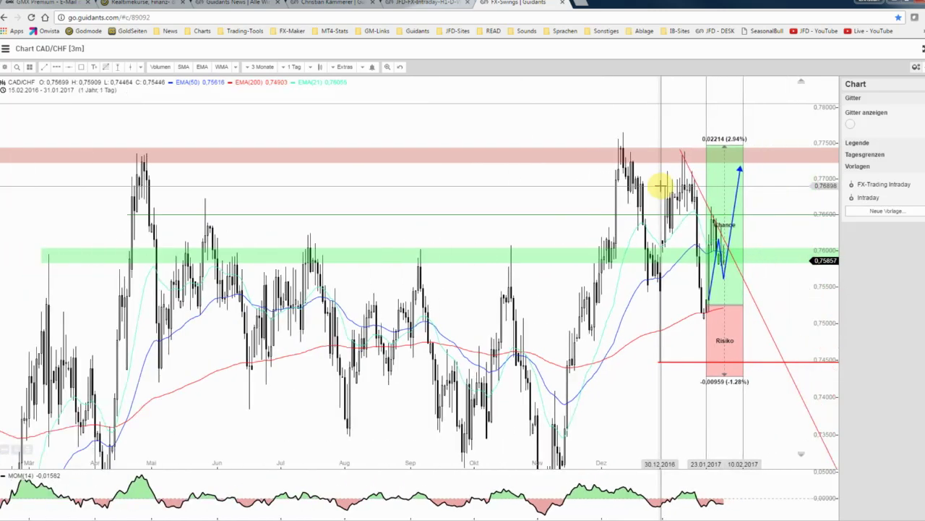
{"action": "scroll", "coordinate": [661, 186], "scroll_direction": "down", "scroll_amount": 1}
{"action": "scroll", "coordinate": [661, 187], "scroll_direction": "down", "scroll_amount": 1}
{"action": "scroll", "coordinate": [660, 187], "scroll_direction": "down", "scroll_amount": 1}
{"action": "scroll", "coordinate": [661, 187], "scroll_direction": "down", "scroll_amount": 1}
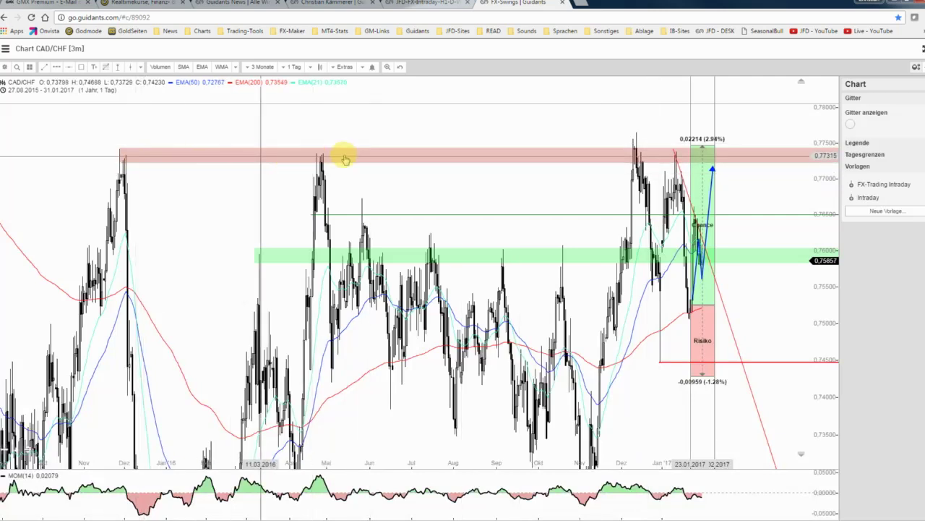
{"action": "scroll", "coordinate": [755, 180], "scroll_direction": "up", "scroll_amount": 3}
{"action": "scroll", "coordinate": [753, 180], "scroll_direction": "up", "scroll_amount": 3}
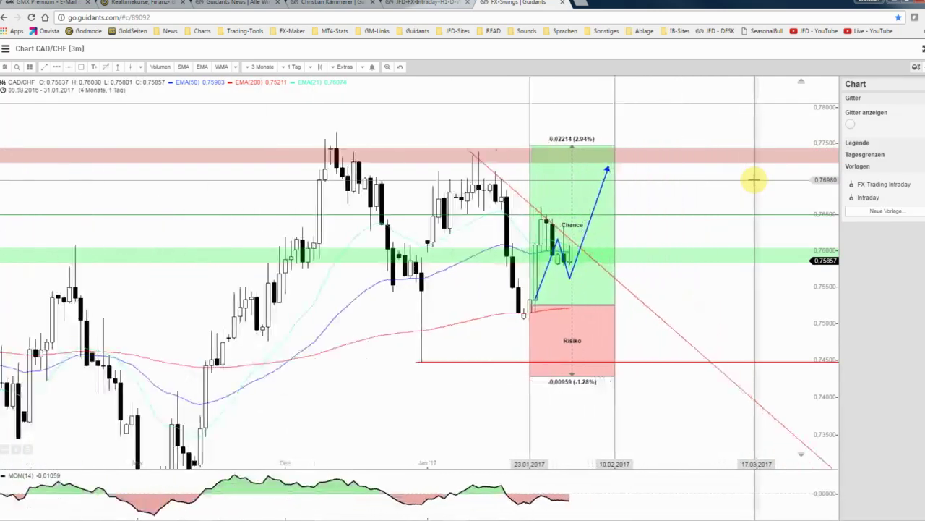
{"action": "scroll", "coordinate": [657, 199], "scroll_direction": "down", "scroll_amount": 1}
{"action": "scroll", "coordinate": [716, 196], "scroll_direction": "up", "scroll_amount": 2}
{"action": "scroll", "coordinate": [602, 268], "scroll_direction": "up", "scroll_amount": 2}
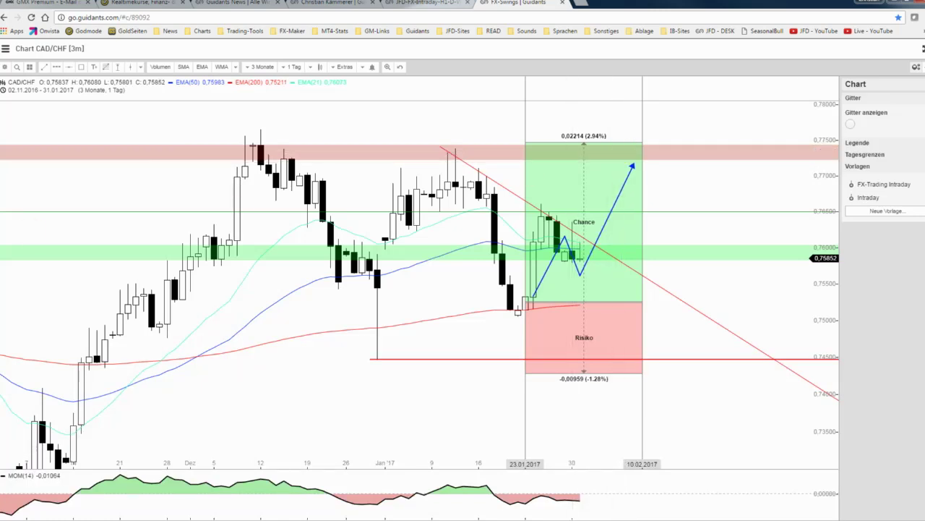
Step: Bring up the CADCHF24 seasonality window, reposition it, then close it
{"action": "key", "text": "alt+Tab"}
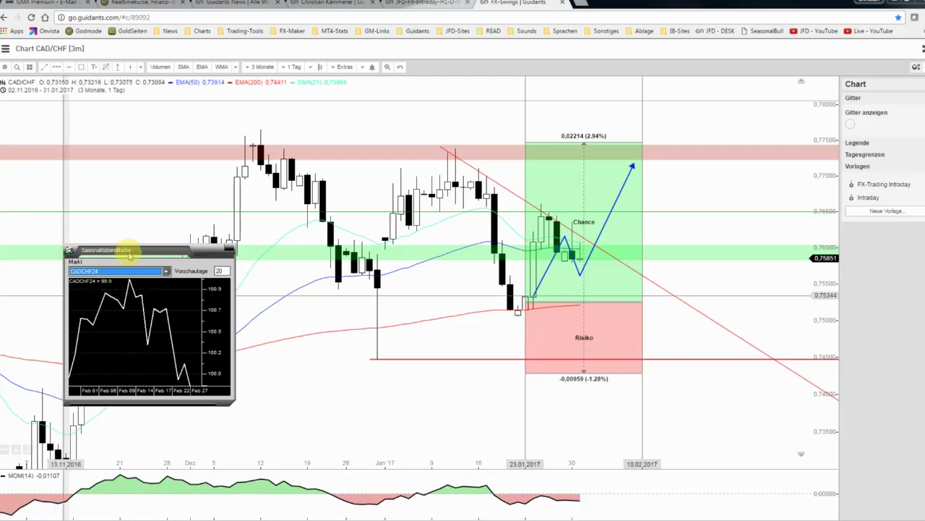
{"action": "left_click_drag", "start_coordinate": [129, 249], "coordinate": [97, 175]}
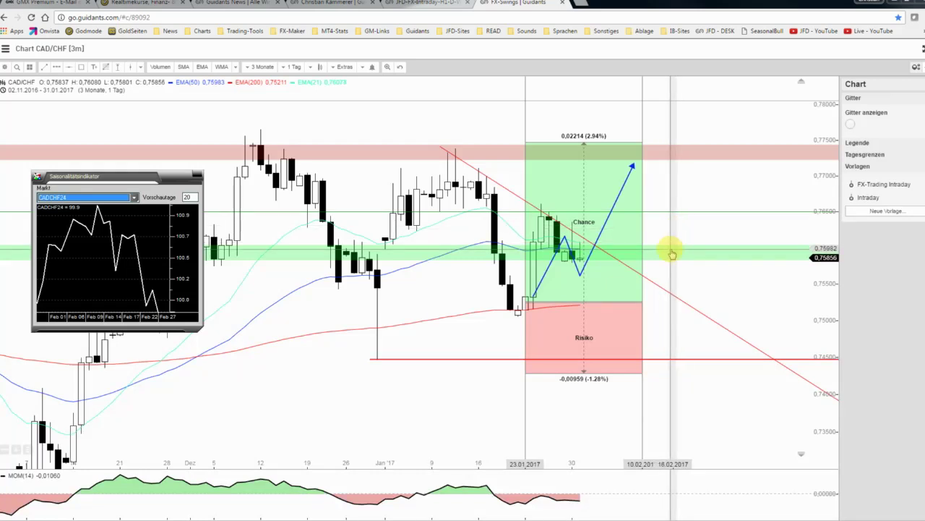
{"action": "left_click", "coordinate": [678, 253]}
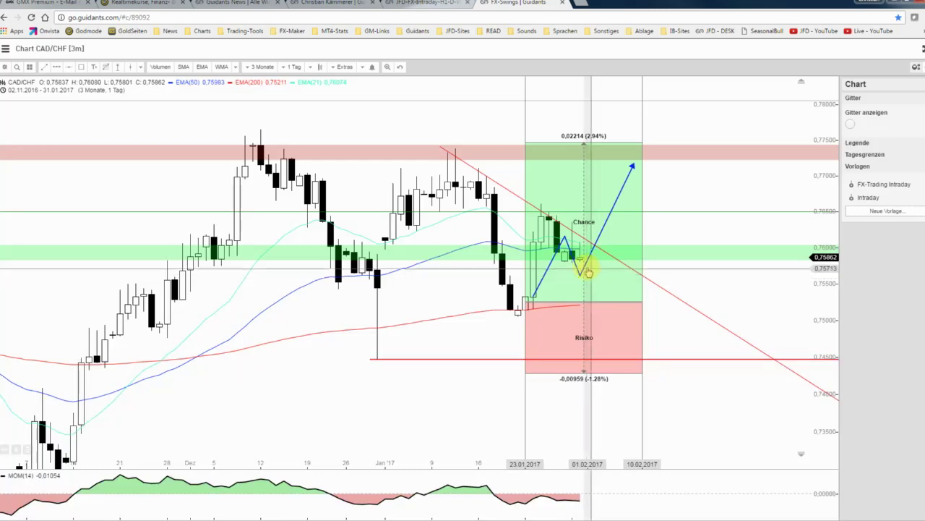
Step: Set the chart range to 1 Monat and the candle interval to 1 Stunde
{"action": "left_click", "coordinate": [5, 69]}
{"action": "left_click", "coordinate": [9, 89]}
{"action": "left_click", "coordinate": [291, 66]}
{"action": "left_click", "coordinate": [293, 124]}
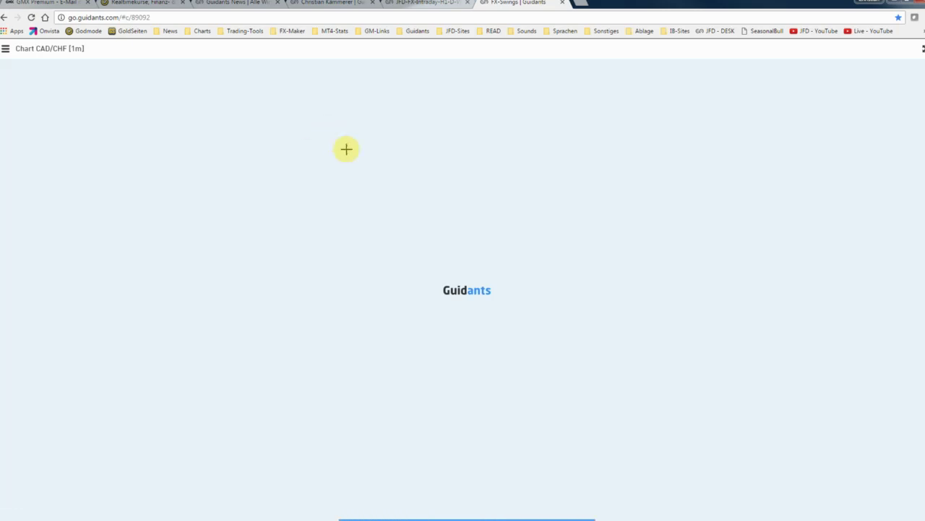
Step: Zoom out the hourly chart and bring back the CADCHF24 forecast window rated Bullish
{"action": "scroll", "coordinate": [347, 150], "scroll_direction": "down", "scroll_amount": 2}
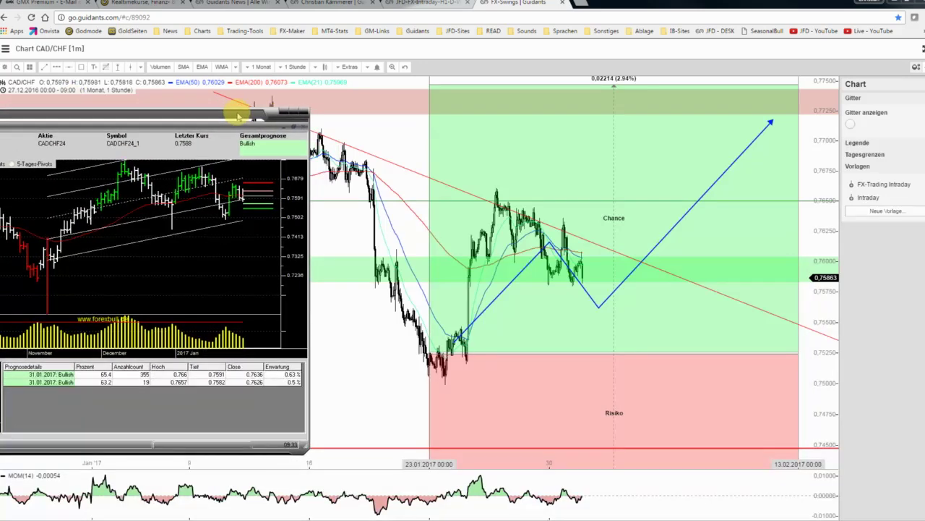
{"action": "left_click", "coordinate": [268, 99]}
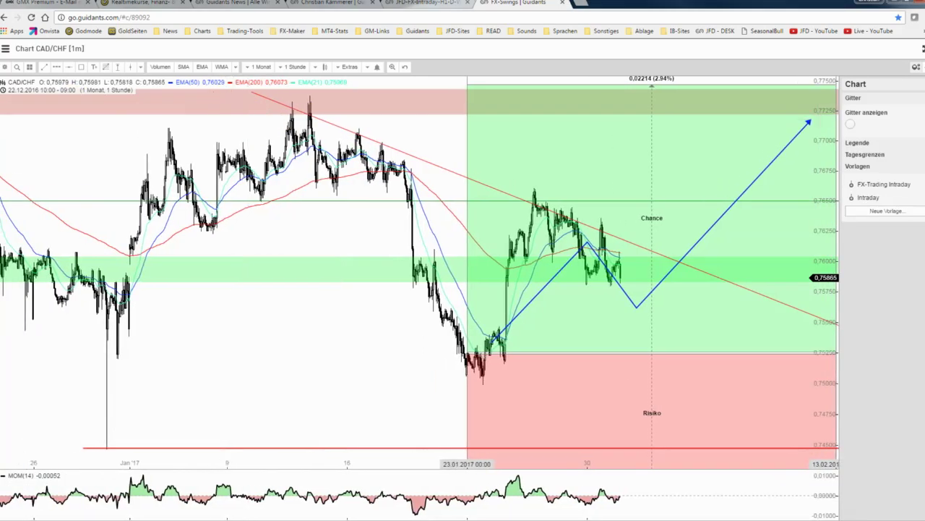
{"action": "key", "text": "alt+Tab"}
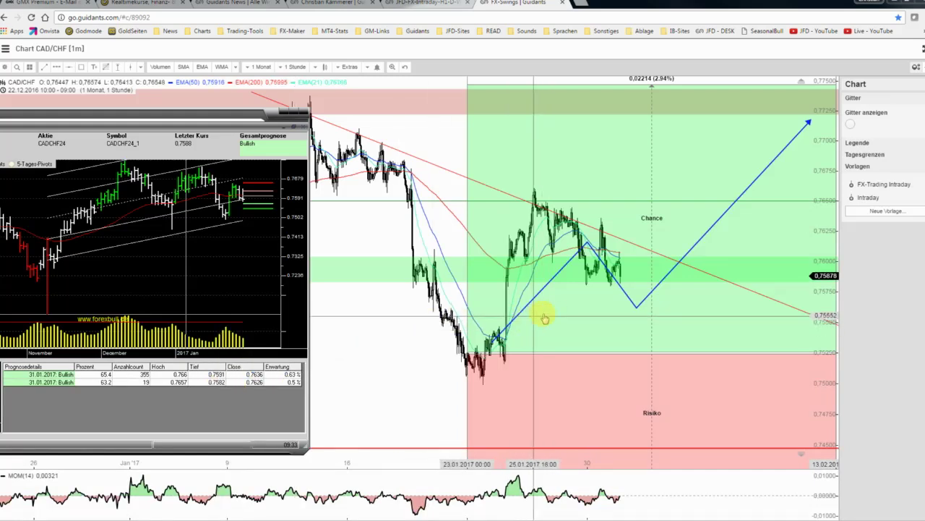
Step: Zoom and pan to center the recent hourly candles, then bring up the blue scenario path's context menu
{"action": "scroll", "coordinate": [605, 300], "scroll_direction": "up", "scroll_amount": 2}
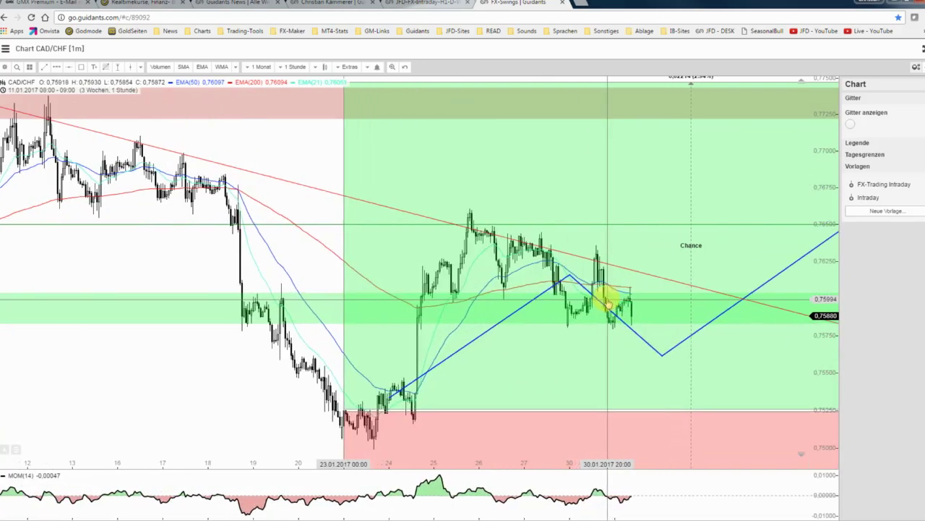
{"action": "scroll", "coordinate": [606, 300], "scroll_direction": "up", "scroll_amount": 1}
{"action": "scroll", "coordinate": [607, 298], "scroll_direction": "up", "scroll_amount": 1}
{"action": "scroll", "coordinate": [613, 301], "scroll_direction": "down", "scroll_amount": 1}
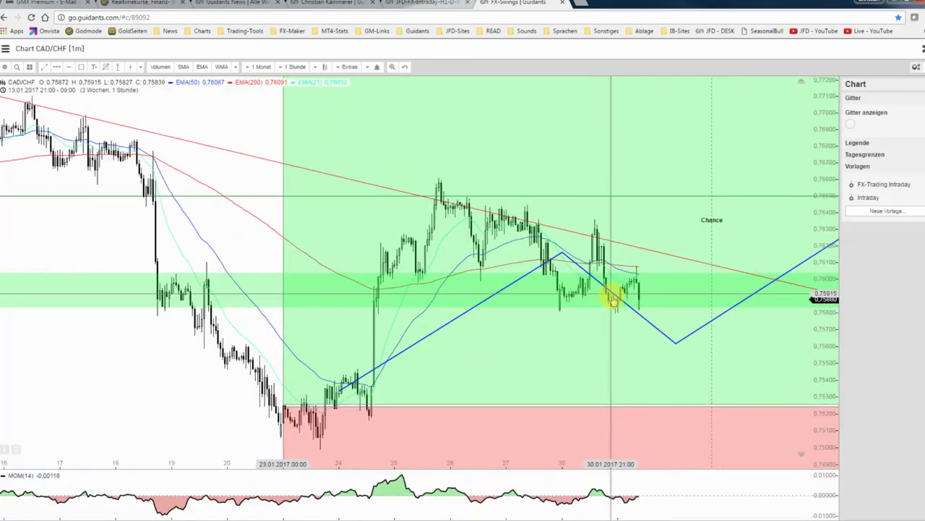
{"action": "scroll", "coordinate": [612, 298], "scroll_direction": "down", "scroll_amount": 1}
{"action": "left_click_drag", "start_coordinate": [612, 298], "coordinate": [484, 304]}
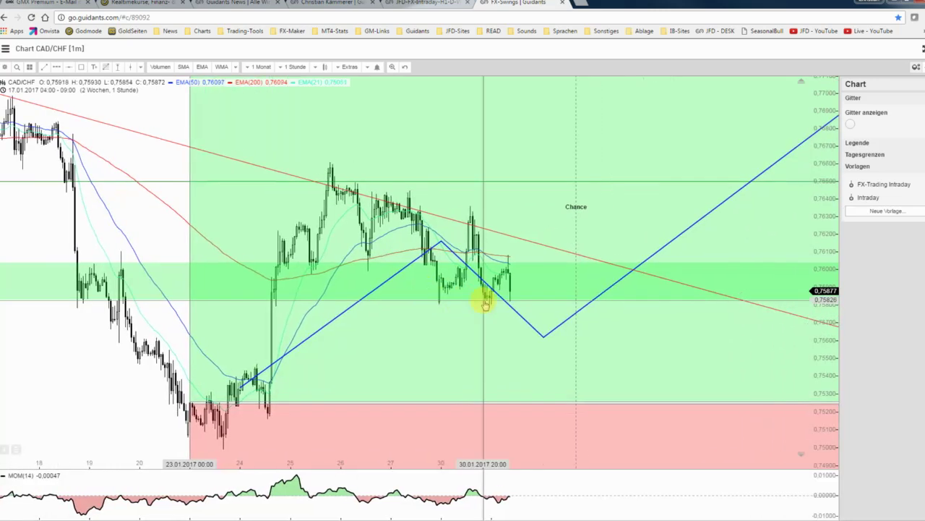
{"action": "scroll", "coordinate": [485, 304], "scroll_direction": "down", "scroll_amount": 1}
{"action": "scroll", "coordinate": [485, 304], "scroll_direction": "down", "scroll_amount": 1}
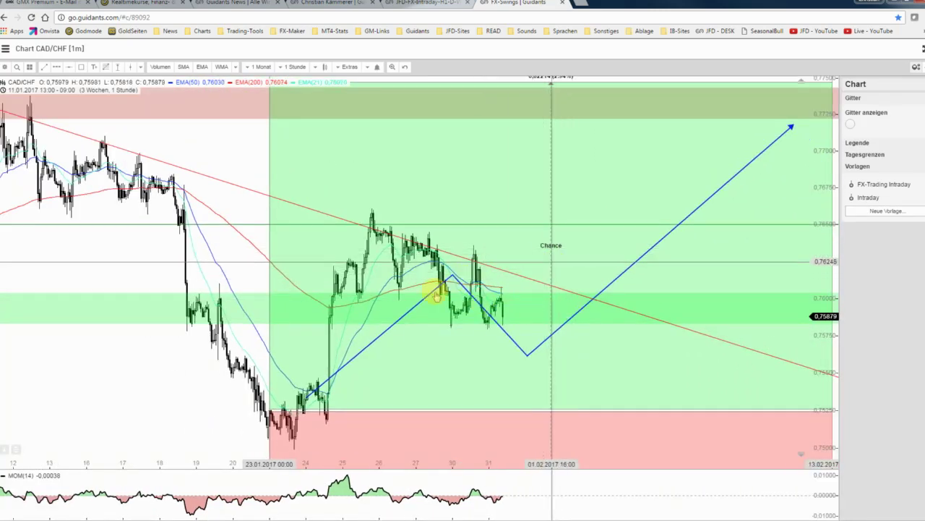
{"action": "right_click", "coordinate": [371, 348]}
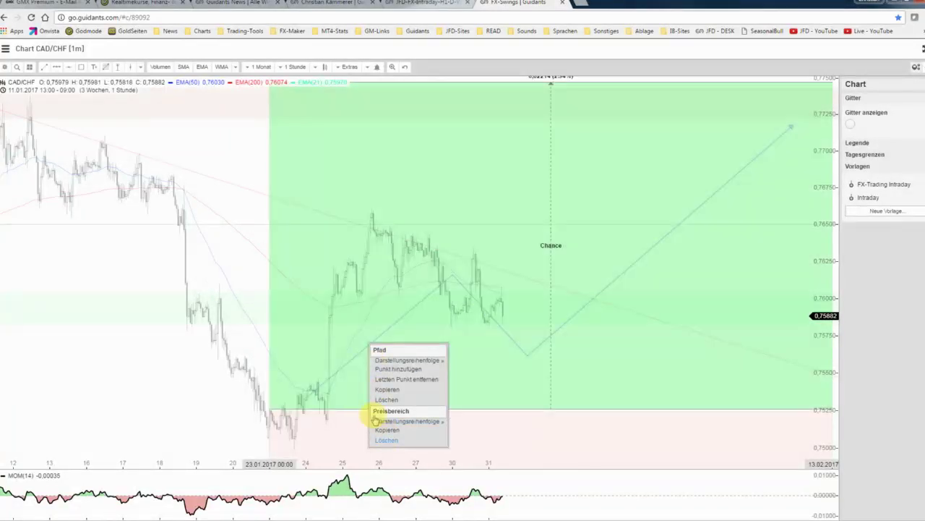
{"action": "left_click", "coordinate": [386, 430]}
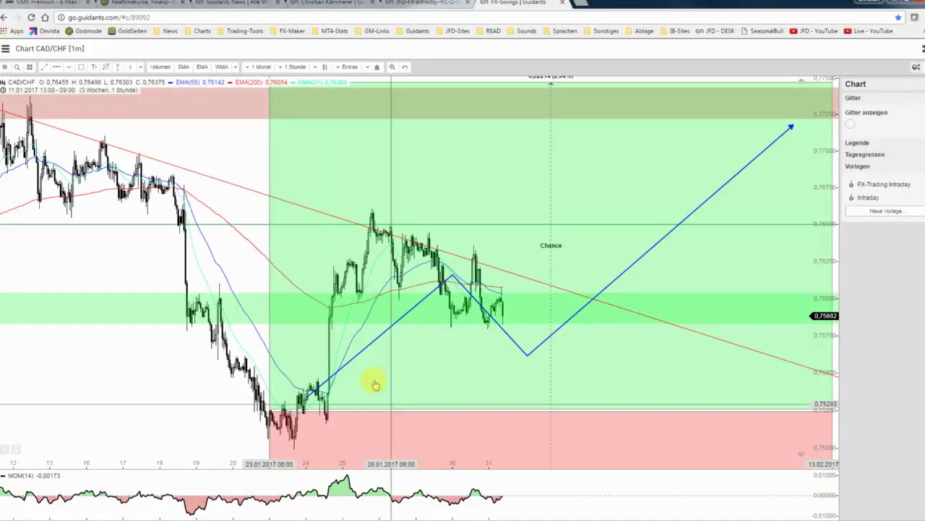
{"action": "right_click", "coordinate": [369, 342]}
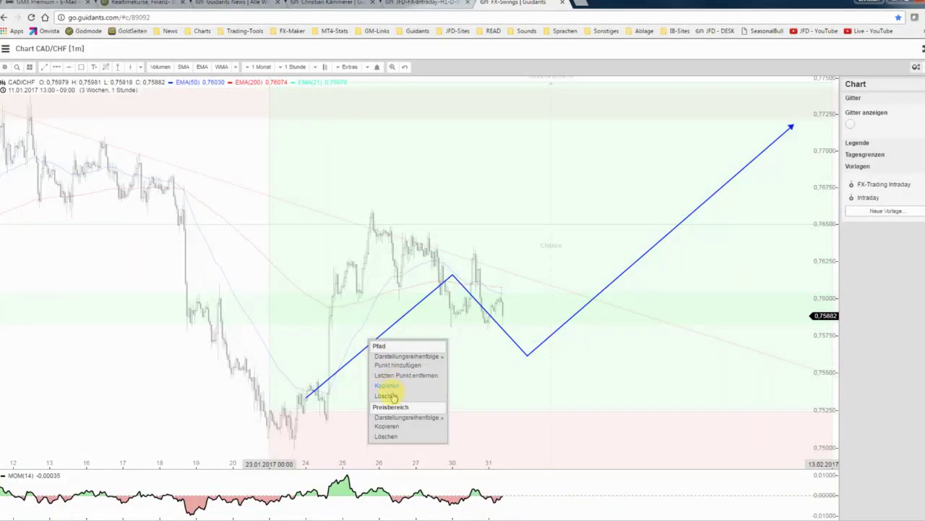
Step: Delete the old blue scenario path and draw a thin rectangle along the recent lows
{"action": "left_click", "coordinate": [387, 395]}
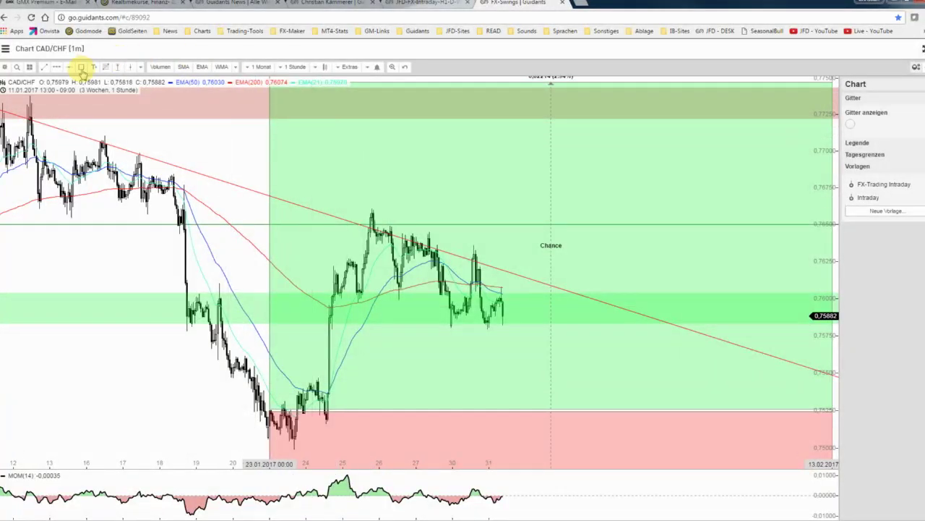
{"action": "left_click", "coordinate": [81, 66]}
{"action": "left_click_drag", "start_coordinate": [448, 324], "coordinate": [550, 329]}
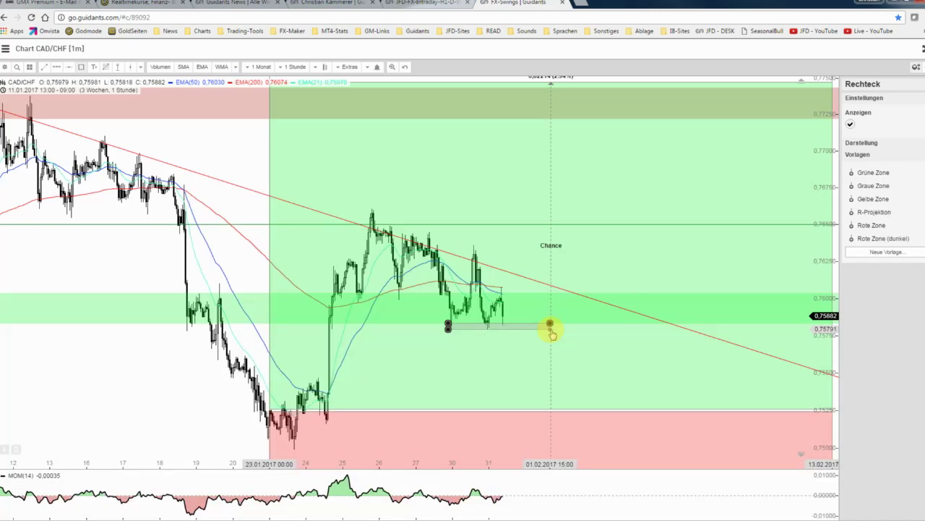
Step: Style the new box light blue with the R-Projektion preset
{"action": "right_click", "coordinate": [551, 329]}
{"action": "left_click", "coordinate": [527, 335]}
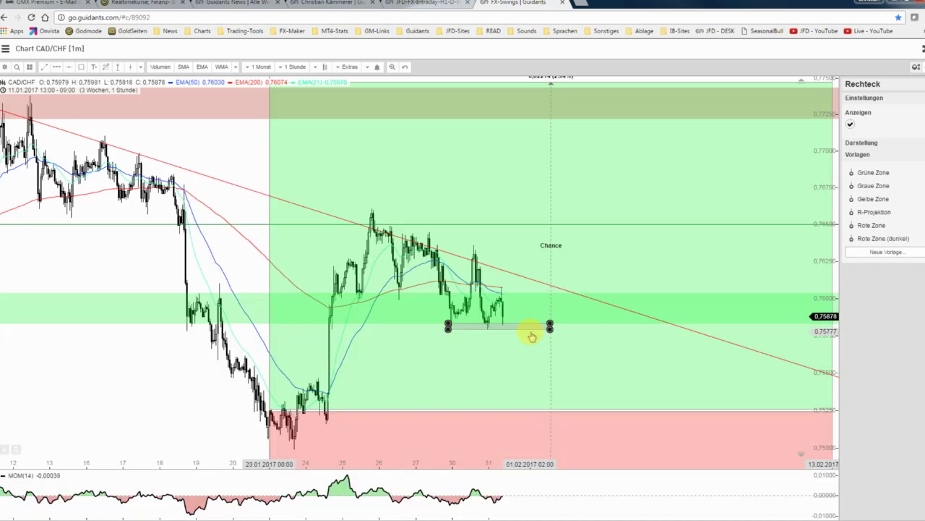
{"action": "left_click", "coordinate": [876, 175]}
{"action": "left_click", "coordinate": [888, 214]}
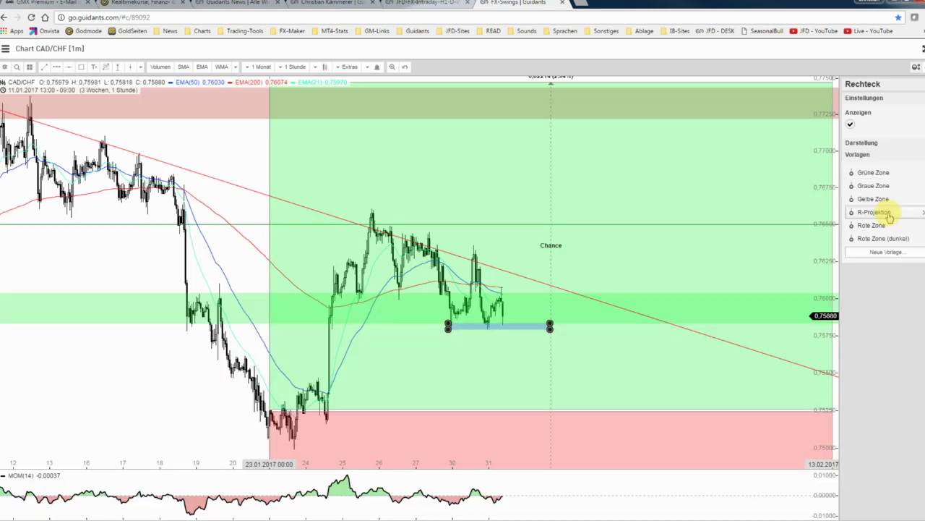
Step: Add the PP daily pivot point indicator (PP, R1–R3, S1–S3) from Oszillatoren
{"action": "left_click", "coordinate": [237, 67]}
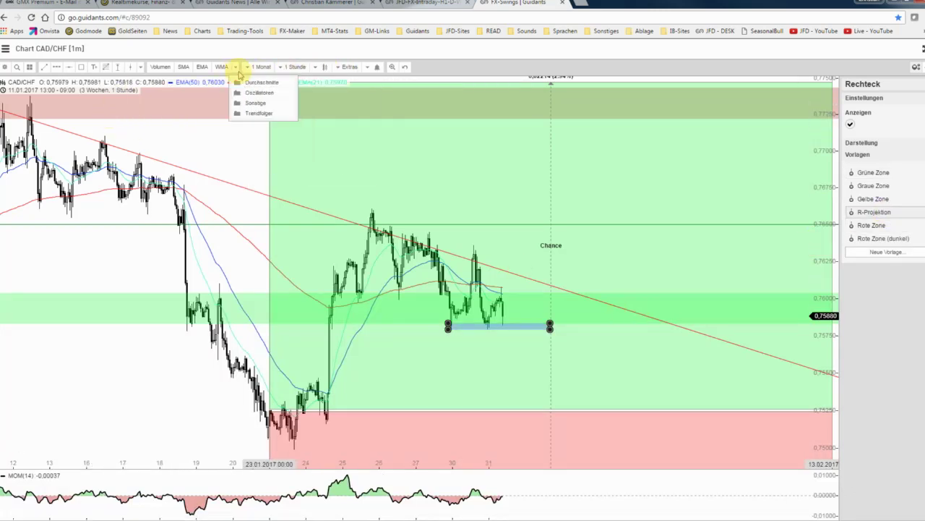
{"action": "mouse_move", "coordinate": [246, 92]}
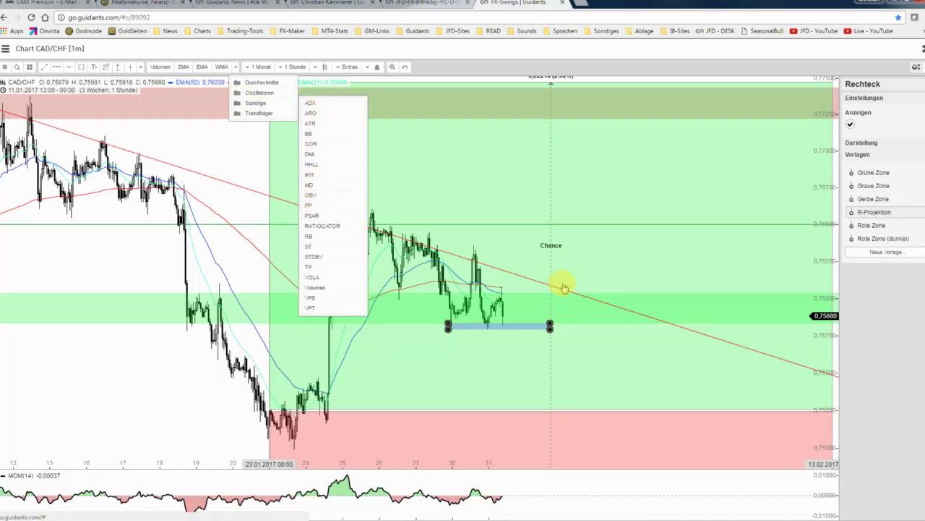
{"action": "left_click", "coordinate": [312, 209]}
{"action": "left_click", "coordinate": [578, 269]}
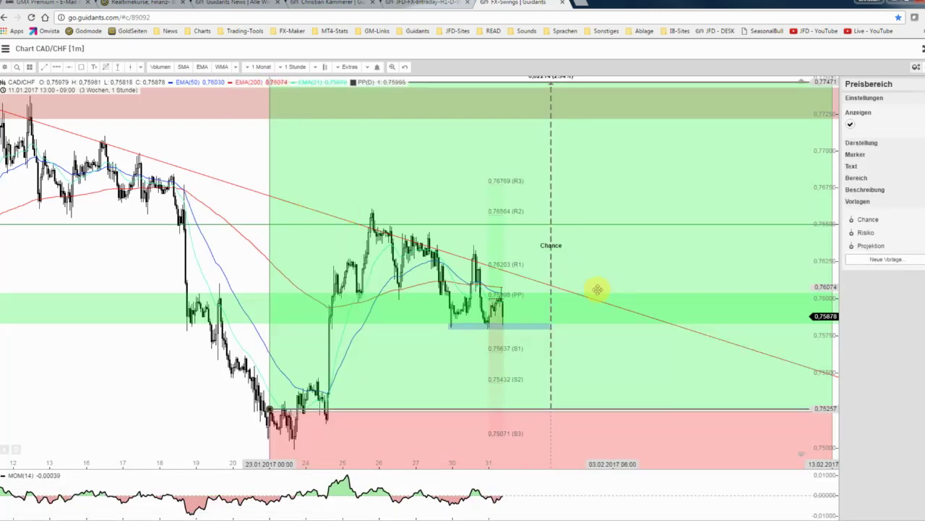
Step: Delete the large green Chance price range from the chart
{"action": "scroll", "coordinate": [598, 289], "scroll_direction": "up", "scroll_amount": 3}
{"action": "scroll", "coordinate": [596, 289], "scroll_direction": "up", "scroll_amount": 2}
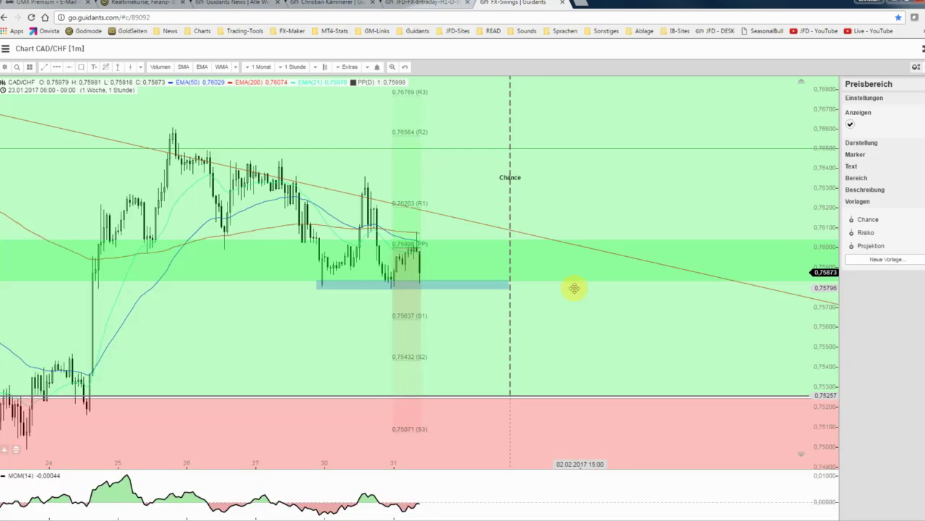
{"action": "left_click_drag", "start_coordinate": [573, 290], "coordinate": [631, 290]}
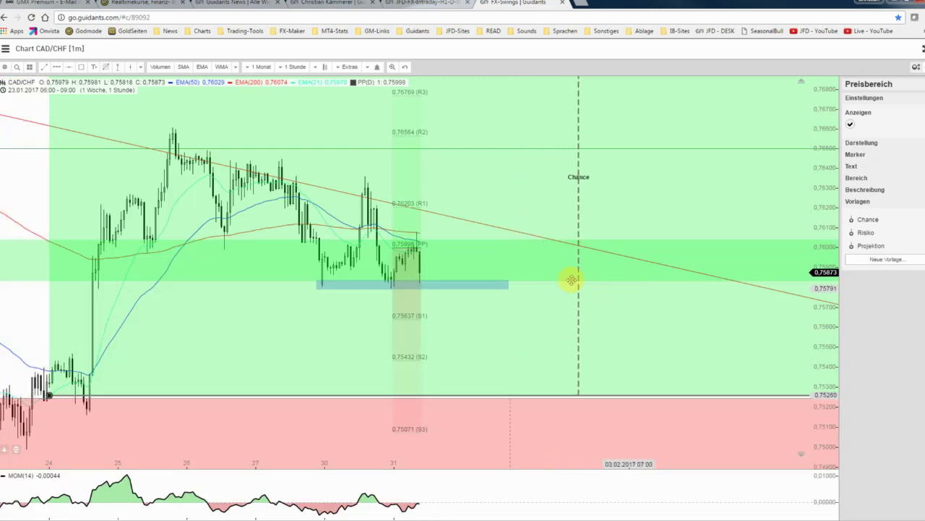
{"action": "right_click", "coordinate": [508, 309]}
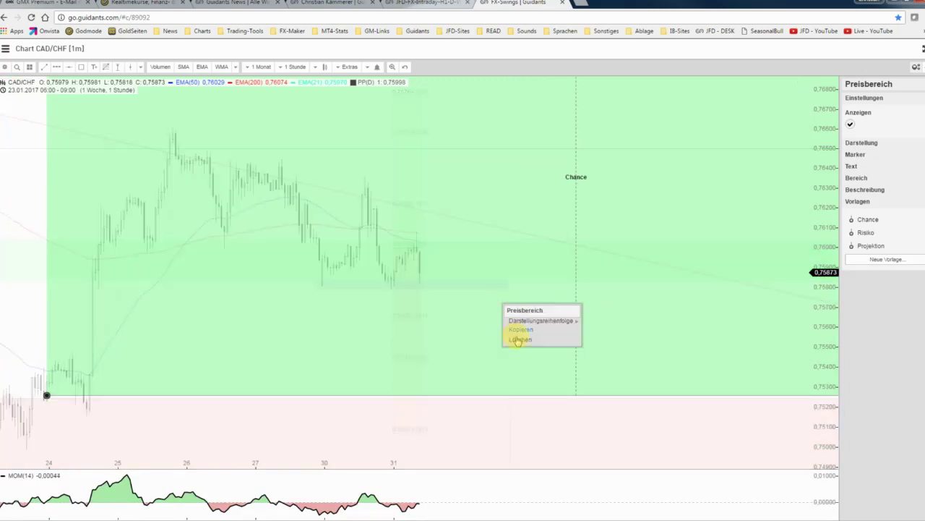
{"action": "left_click", "coordinate": [517, 338]}
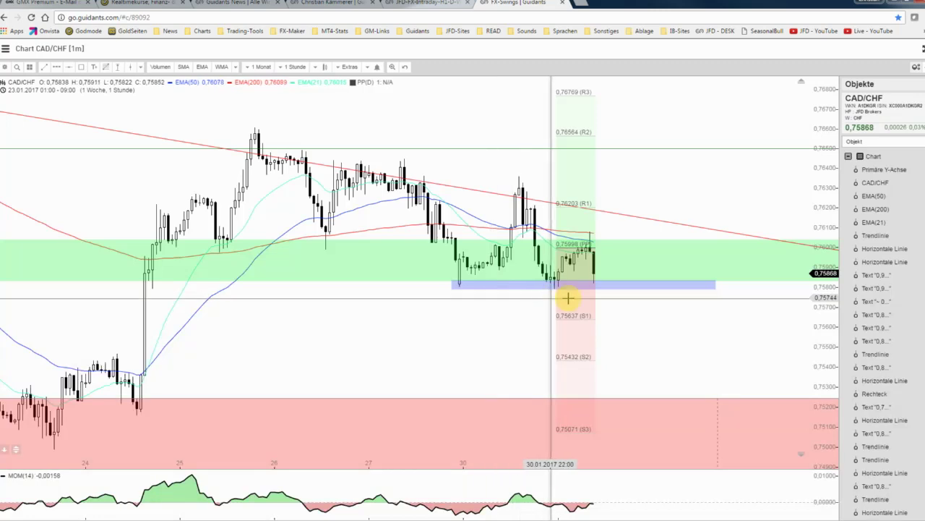
Step: Zoom in on last week's hourly candles, showing price 0.75868 between the 0.75998 pivot and support box
{"action": "scroll", "coordinate": [614, 300], "scroll_direction": "up", "scroll_amount": 1}
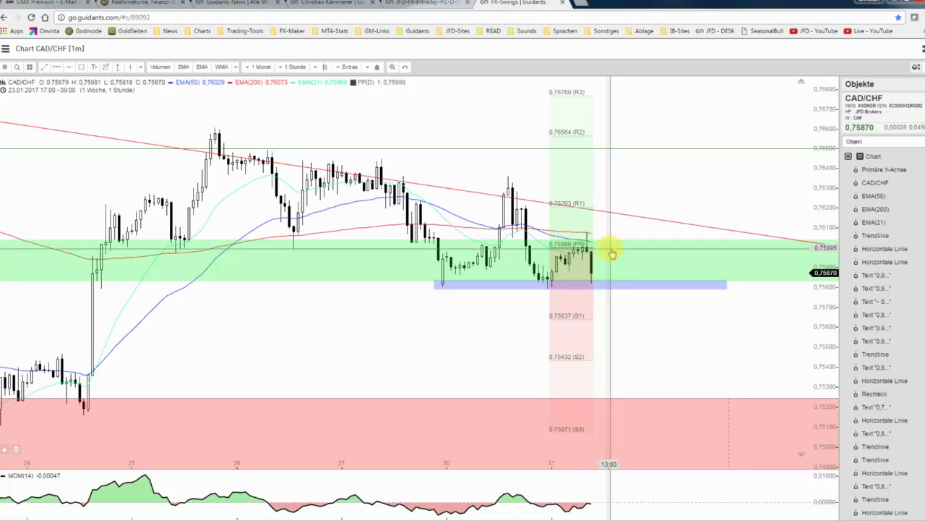
Step: Draw a three-point path from the latest candle, peaking above the trendline, then dipping slightly
{"action": "left_click", "coordinate": [59, 67]}
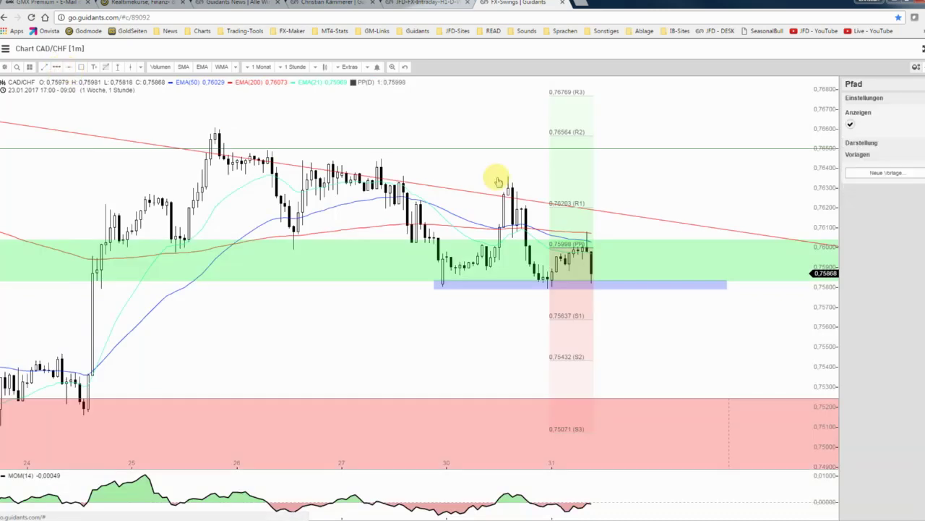
{"action": "left_click", "coordinate": [608, 246]}
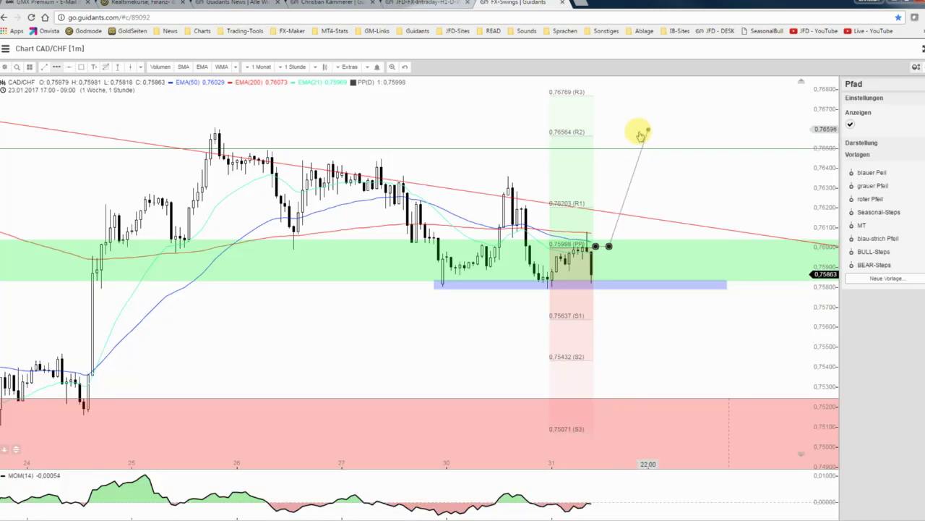
{"action": "left_click", "coordinate": [639, 132]}
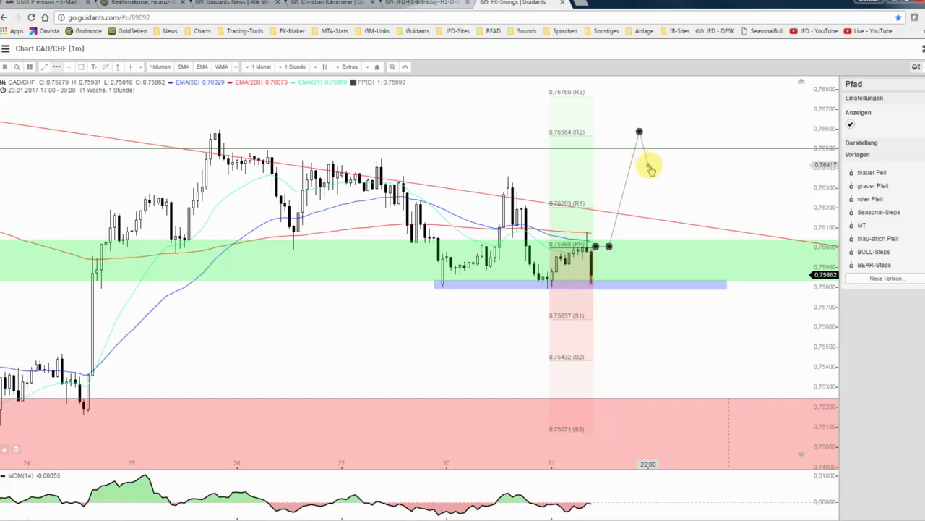
{"action": "double_click", "coordinate": [649, 166]}
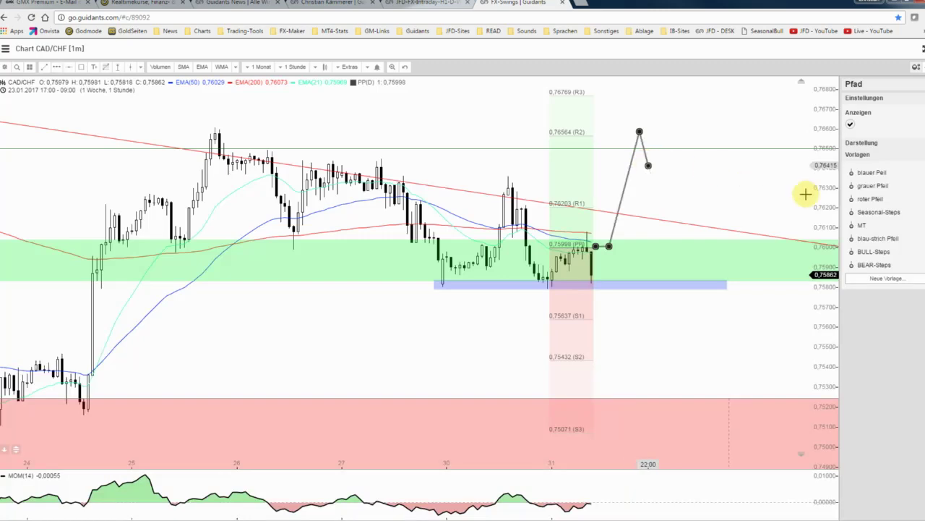
Step: Apply the blauer Pfeil template to the path and deselect it
{"action": "left_click", "coordinate": [875, 174]}
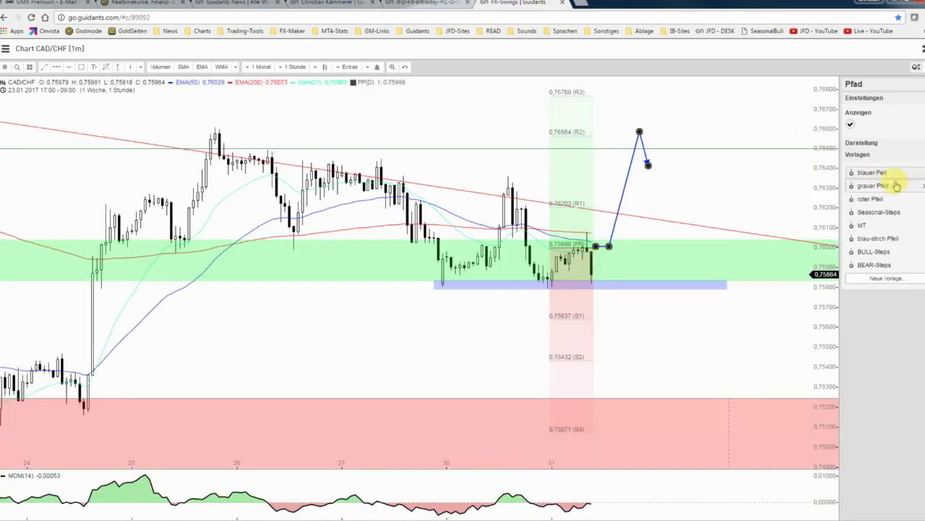
{"action": "left_click", "coordinate": [860, 143]}
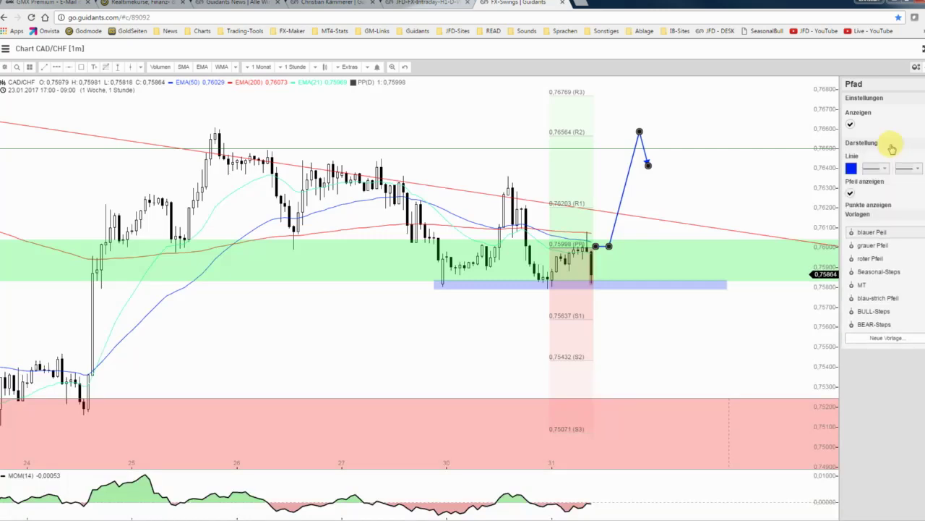
{"action": "left_click", "coordinate": [851, 195]}
{"action": "left_click", "coordinate": [723, 194]}
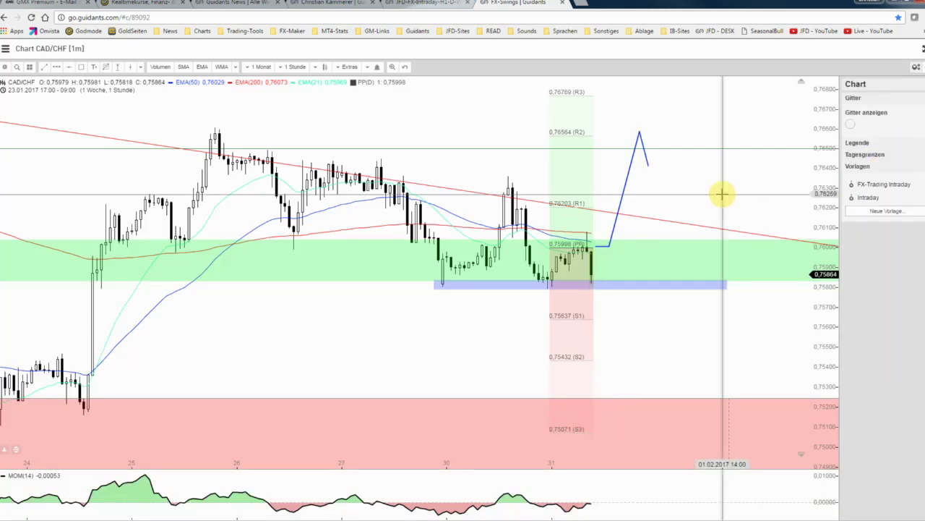
Step: Scroll the Guidants News Termine calendar to the 14:30 Canadian releases and briefly highlight those rows
{"action": "left_click", "coordinate": [257, 3]}
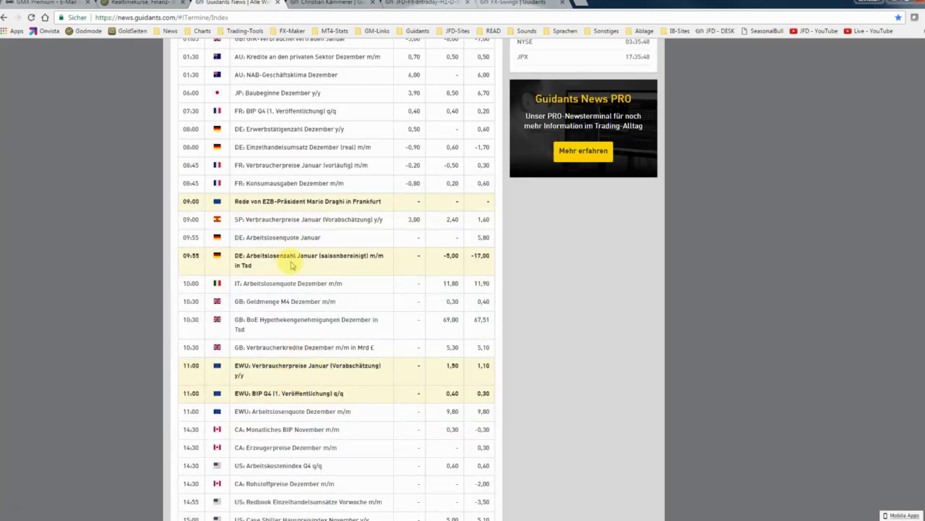
{"action": "scroll", "coordinate": [282, 257], "scroll_direction": "down", "scroll_amount": 2}
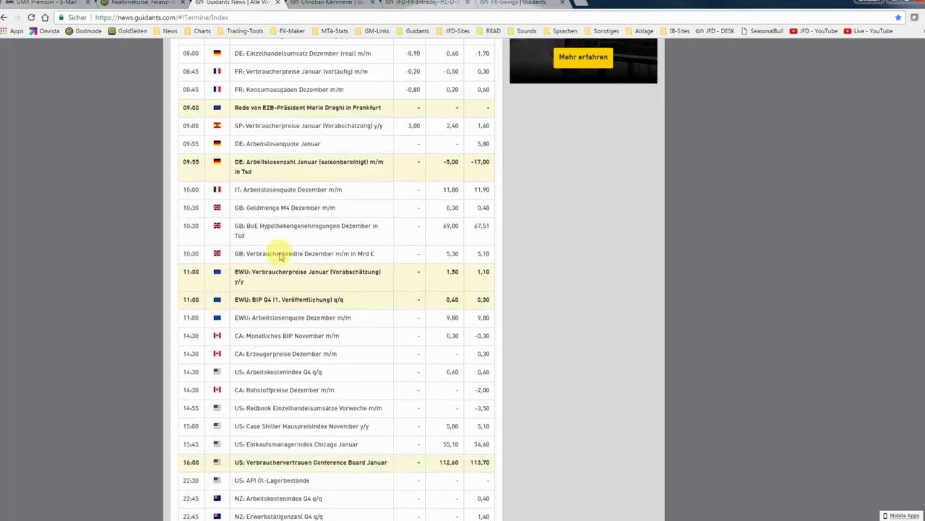
{"action": "scroll", "coordinate": [280, 252], "scroll_direction": "down", "scroll_amount": 1}
{"action": "scroll", "coordinate": [272, 282], "scroll_direction": "down", "scroll_amount": 1}
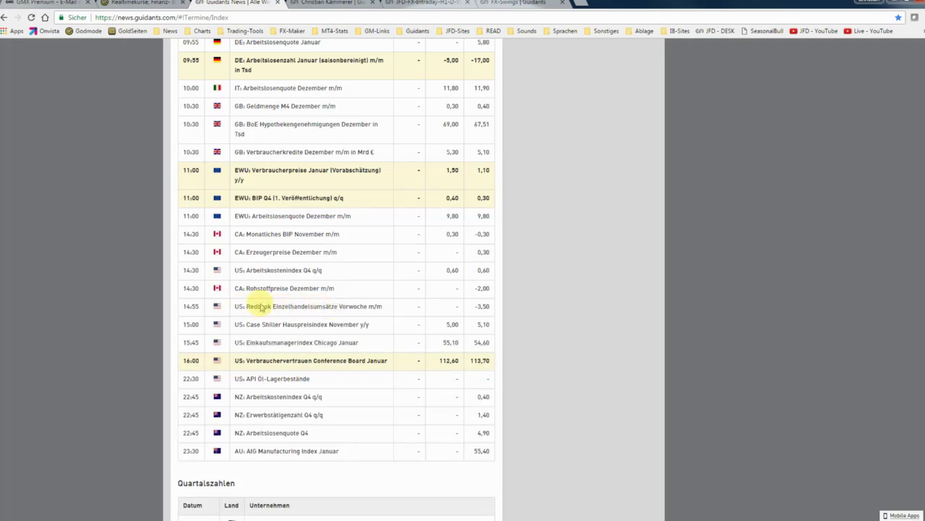
{"action": "left_click_drag", "start_coordinate": [333, 289], "coordinate": [187, 233]}
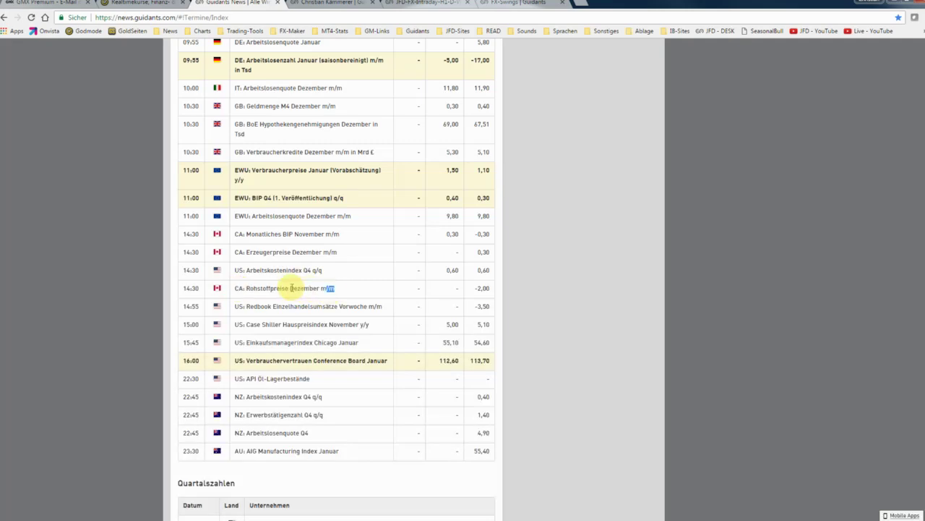
{"action": "left_click", "coordinate": [186, 234]}
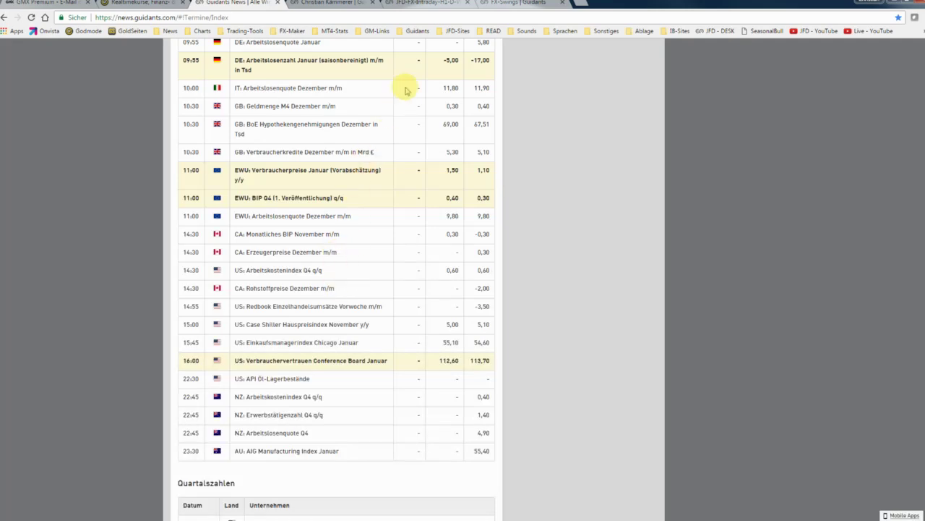
Step: On the reloaded CAD/CHF chart, draw a grey path from the support box down to about 0.7525, then rebounding
{"action": "left_click", "coordinate": [504, 5]}
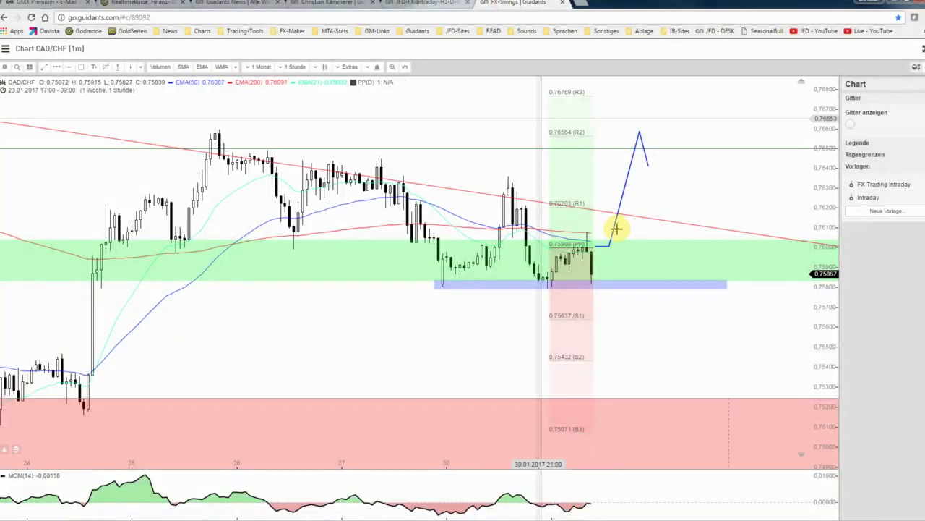
{"action": "key", "text": "F5"}
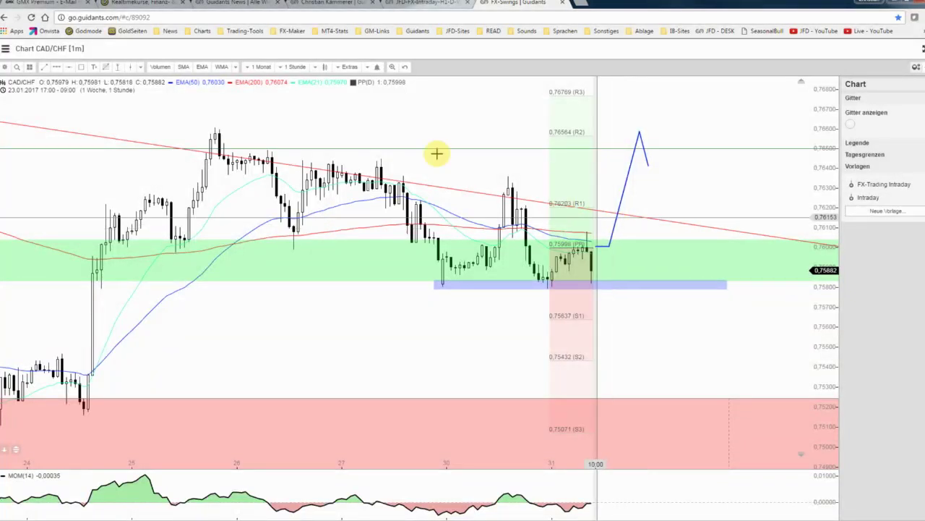
{"action": "left_click", "coordinate": [57, 69]}
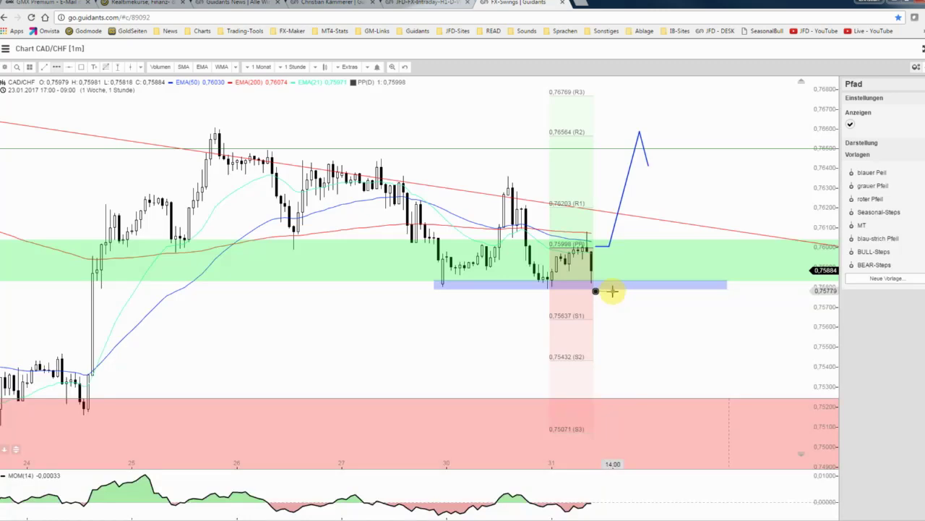
{"action": "left_click", "coordinate": [613, 291]}
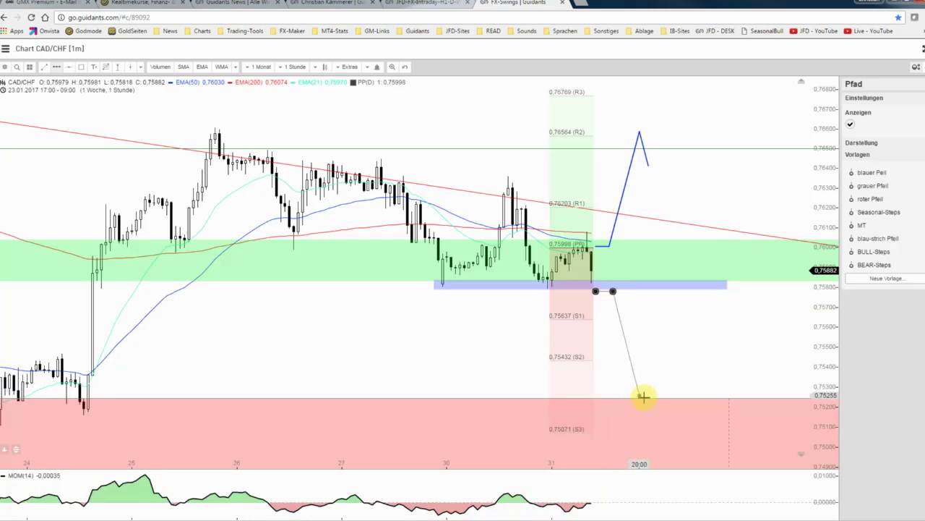
{"action": "left_click", "coordinate": [643, 396]}
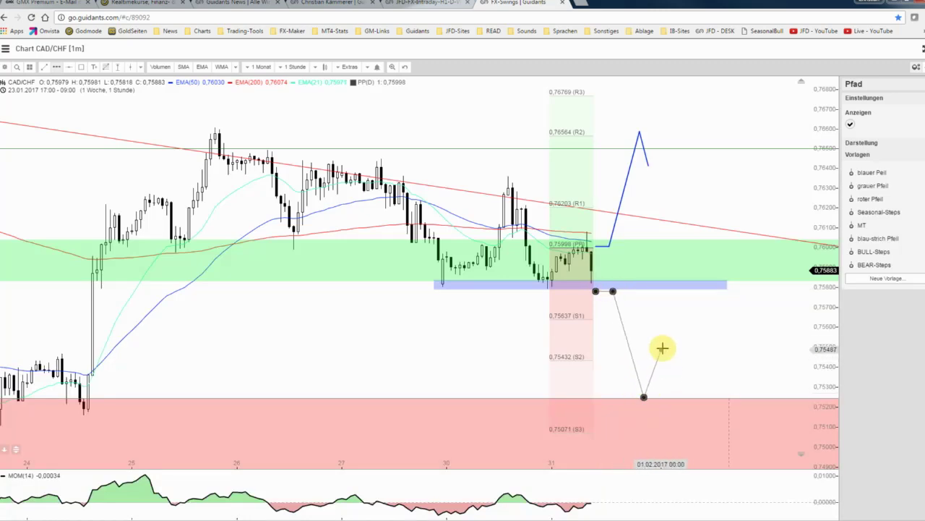
{"action": "double_click", "coordinate": [661, 350]}
{"action": "left_click", "coordinate": [665, 325]}
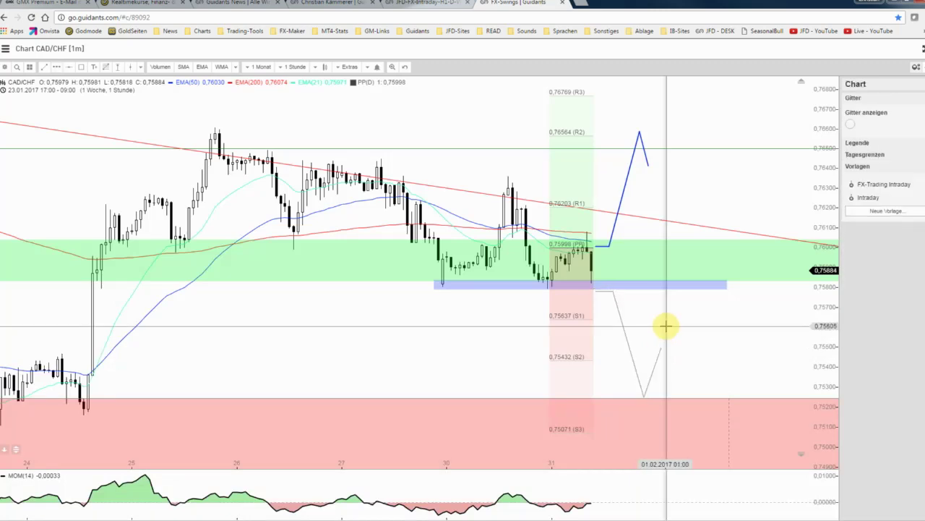